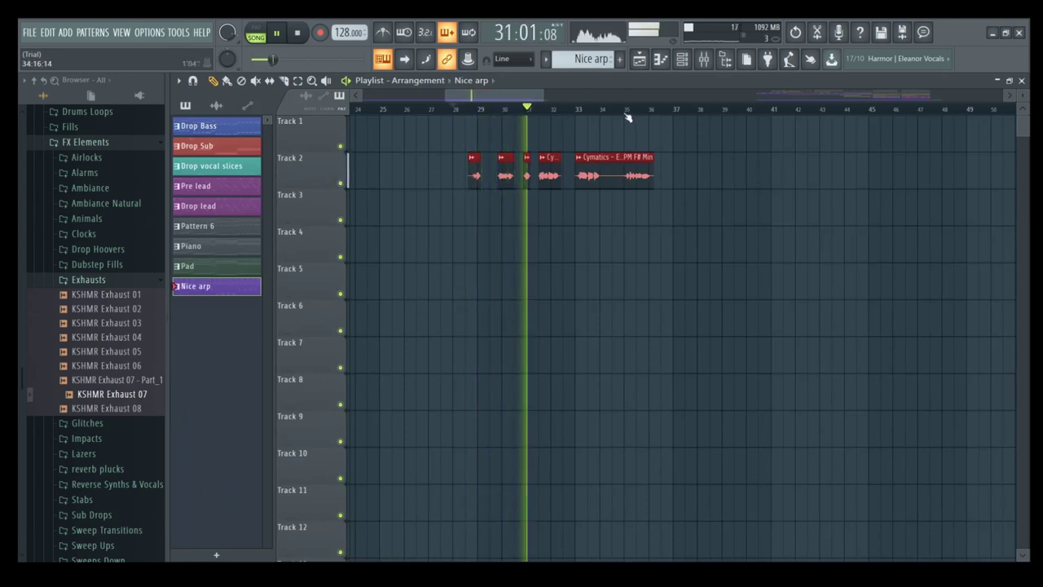
Step: Examine the vocal clips on Track 2 while the arrangement plays back
{"action": "scroll", "coordinate": [628, 118], "scroll_direction": "up", "scroll_amount": 5}
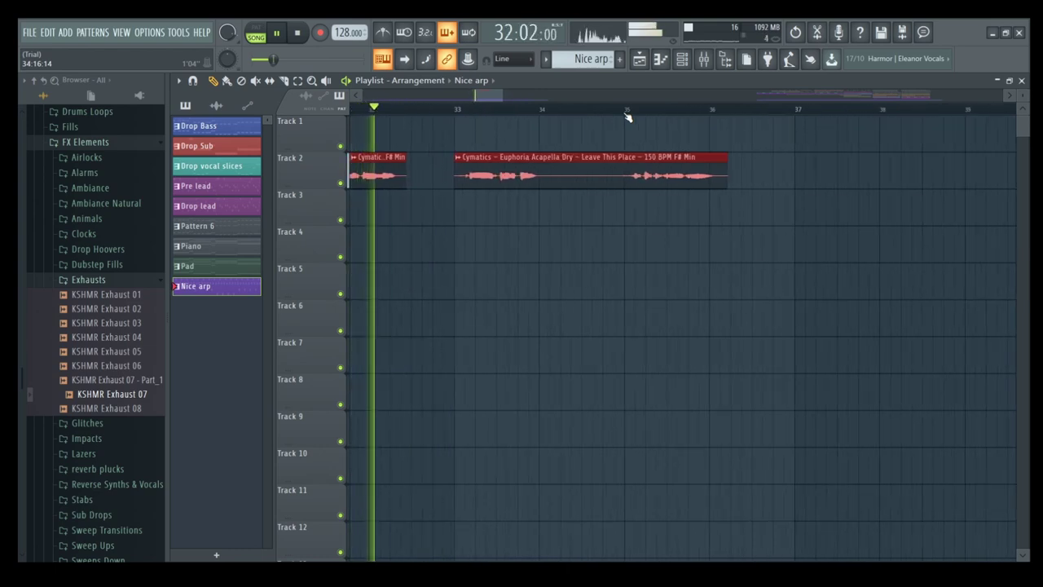
{"action": "scroll", "coordinate": [627, 118], "scroll_direction": "up", "scroll_amount": 1}
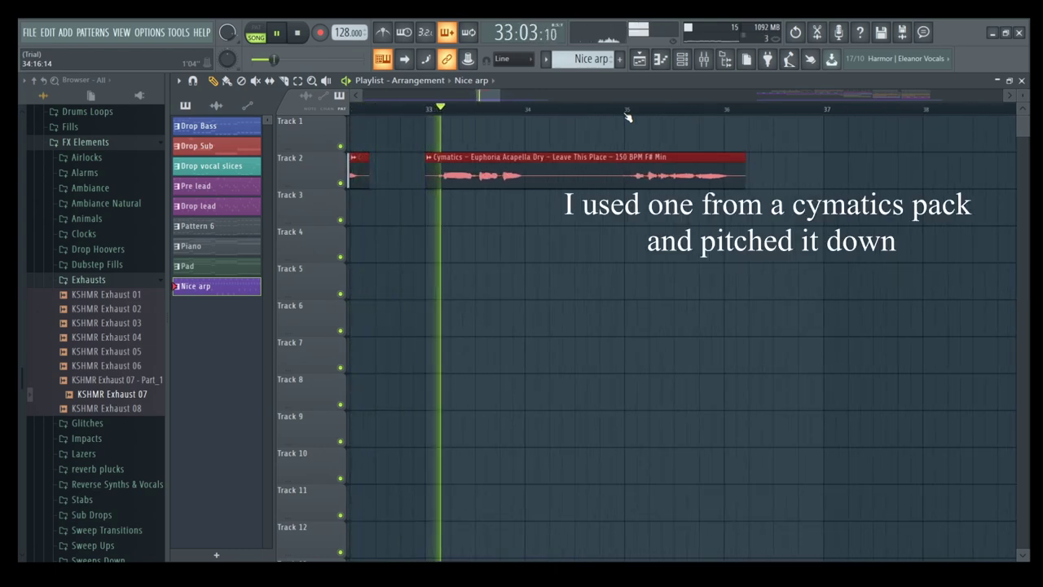
{"action": "scroll", "coordinate": [627, 118], "scroll_direction": "down", "scroll_amount": 3}
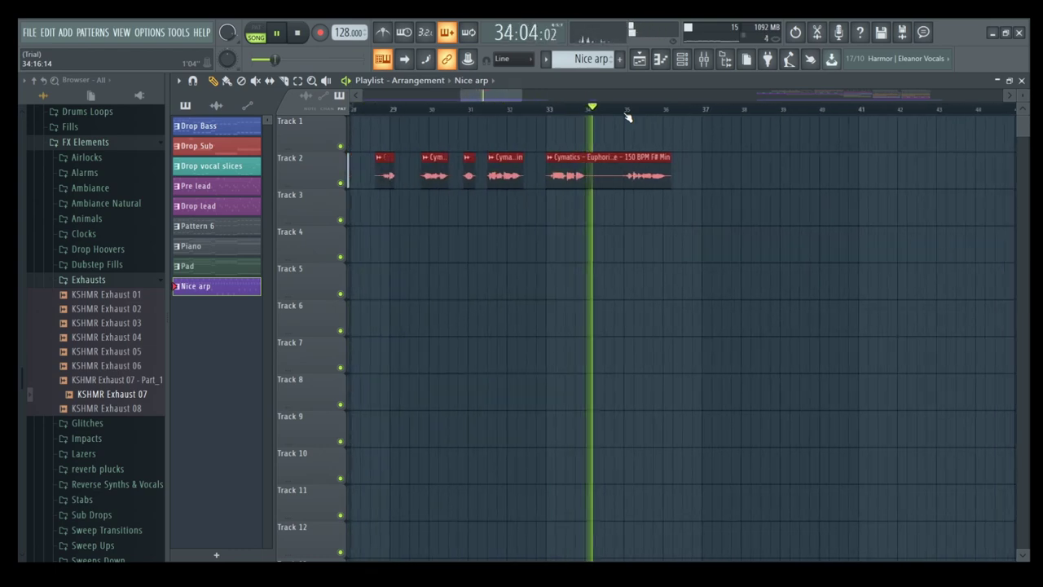
{"action": "scroll", "coordinate": [627, 119], "scroll_direction": "down", "scroll_amount": 4}
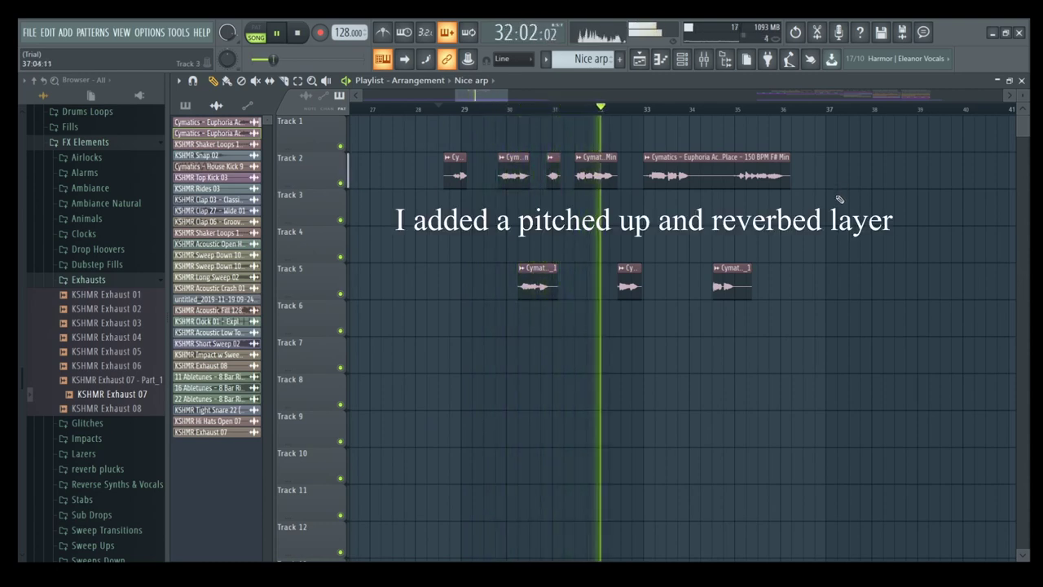
{"action": "key", "text": "space"}
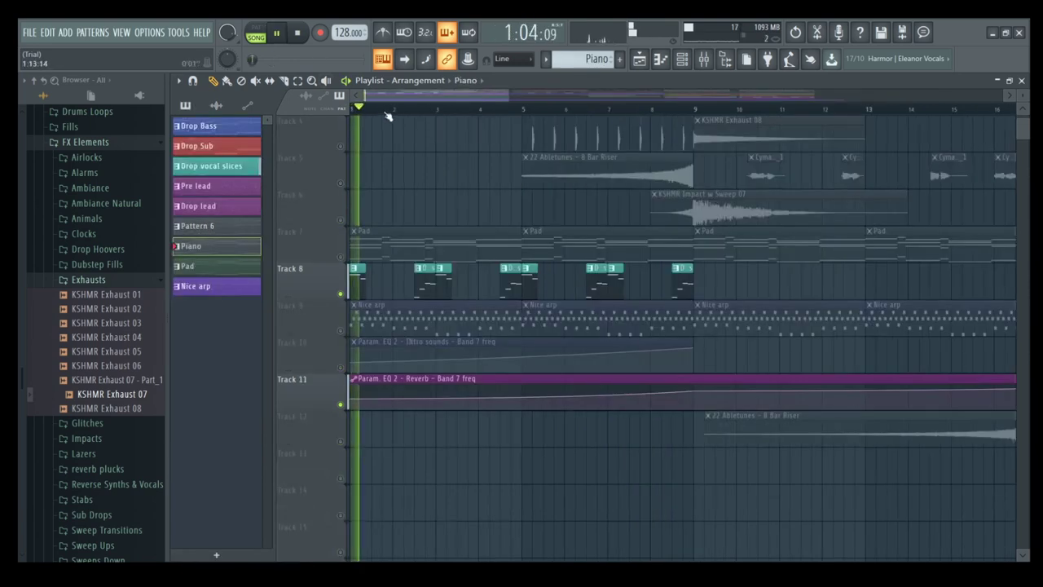
Step: Examine the intro's vocal slices on Track 8 and the reverb EQ automation on Track 11 during playback
{"action": "scroll", "coordinate": [388, 116], "scroll_direction": "up", "scroll_amount": 4}
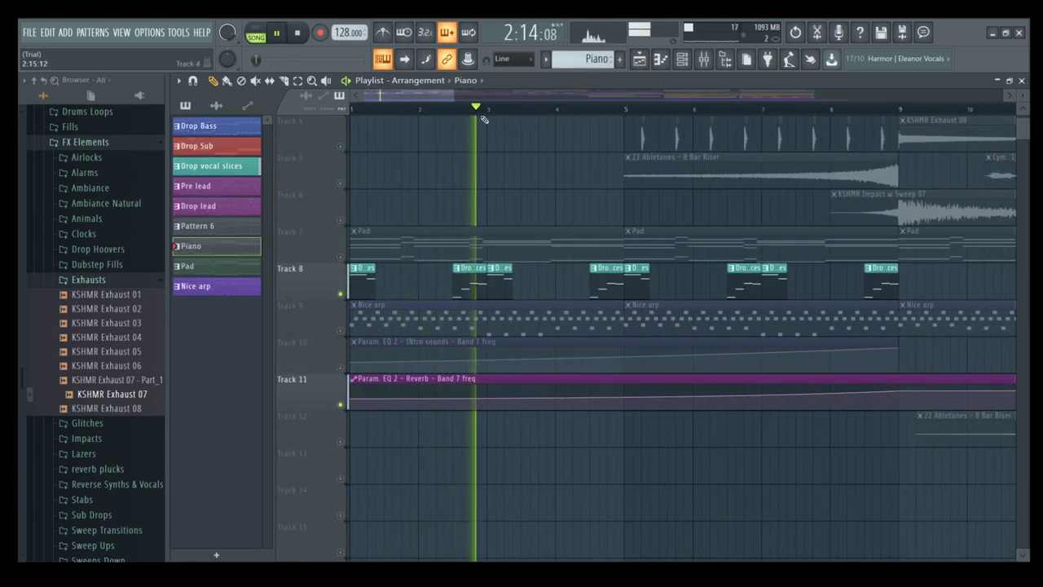
{"action": "left_click_drag", "start_coordinate": [428, 97], "coordinate": [440, 99]}
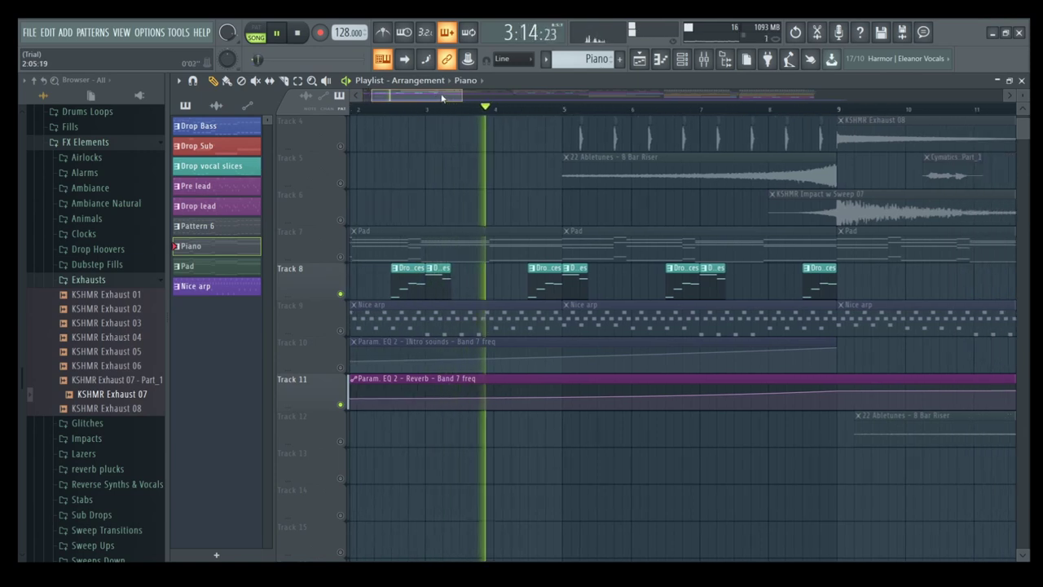
{"action": "scroll", "coordinate": [524, 183], "scroll_direction": "up", "scroll_amount": 2}
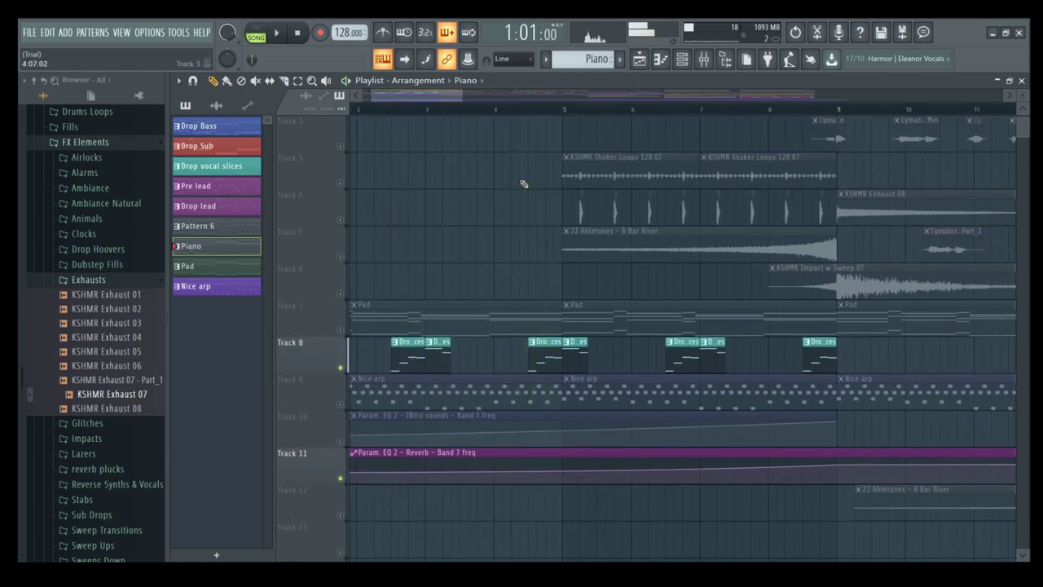
{"action": "scroll", "coordinate": [703, 155], "scroll_direction": "right", "scroll_amount": 3}
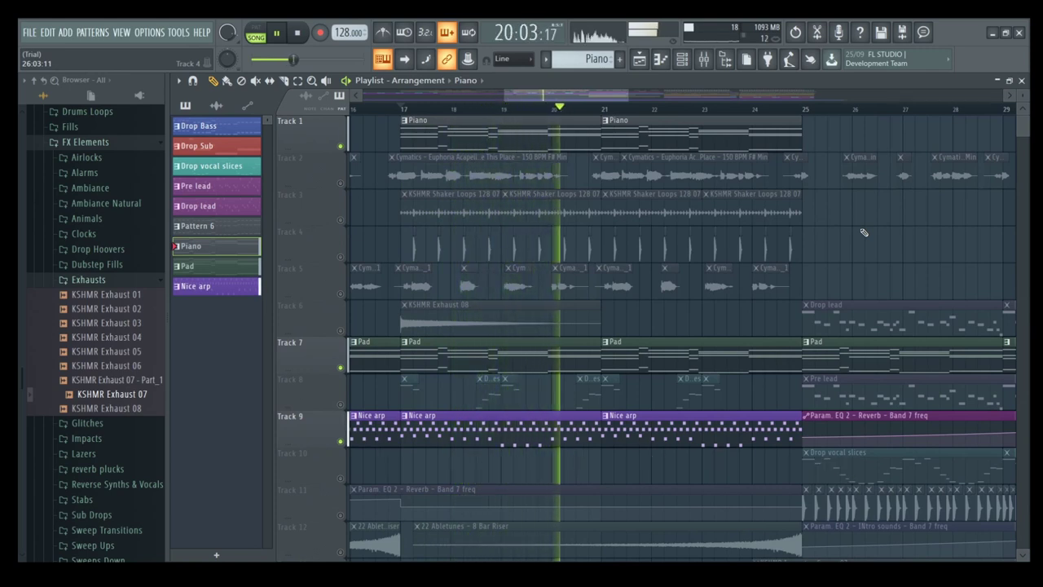
Step: Unmute Track 2, Track 3 and Track 4 in the playlist
{"action": "left_click", "coordinate": [342, 183]}
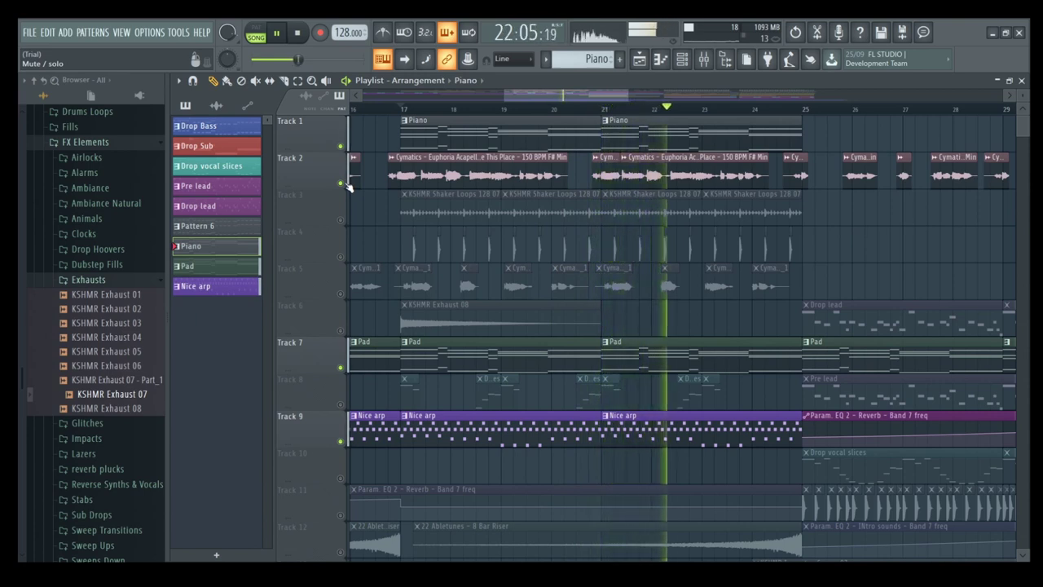
{"action": "left_click", "coordinate": [342, 220]}
{"action": "left_click", "coordinate": [341, 256]}
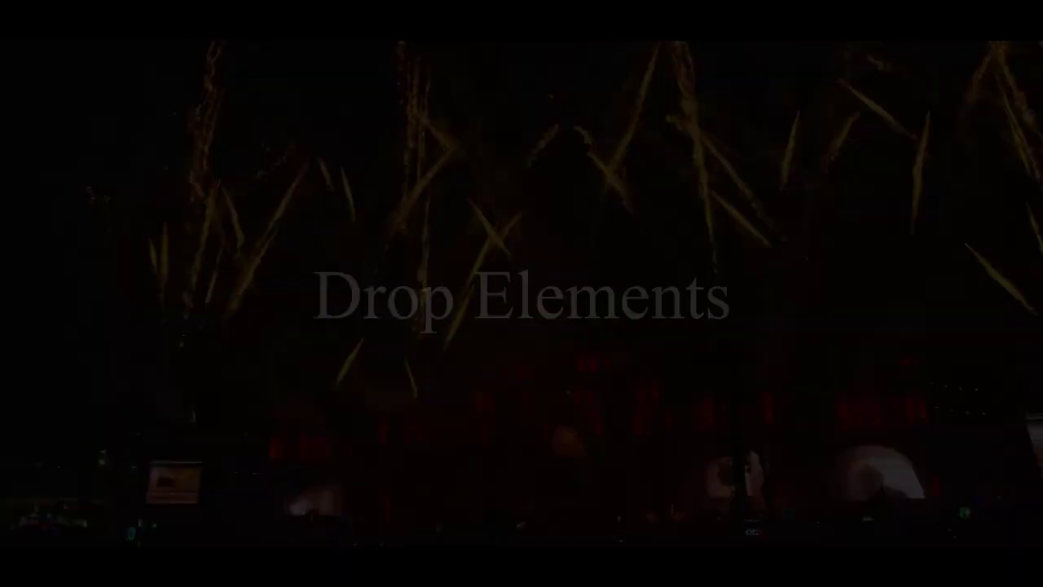
Step: Play the Drop Bass pattern and inspect its layered bass channels in the channel rack
{"action": "key", "text": "space"}
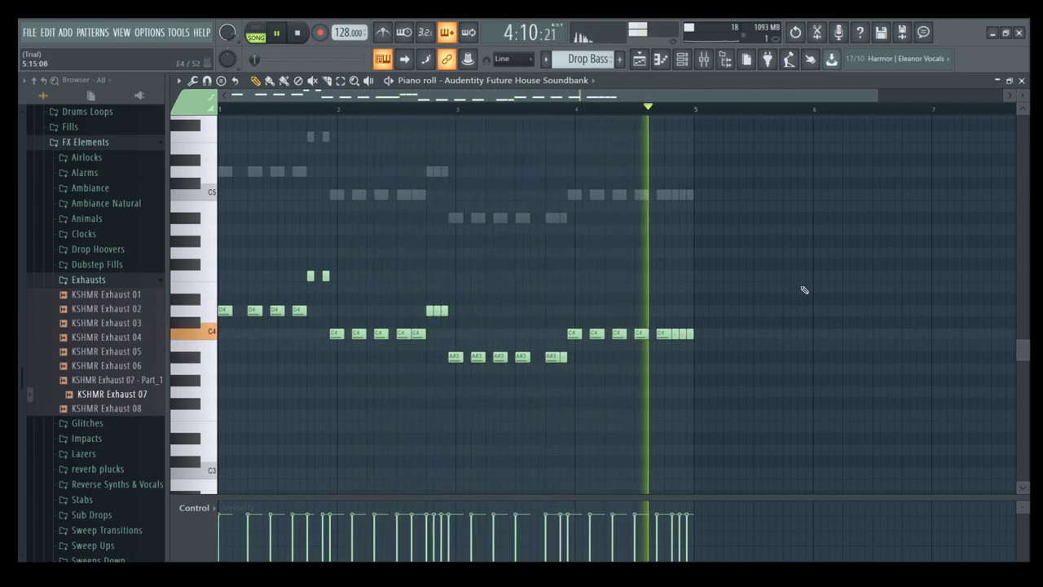
{"action": "key", "text": "space"}
{"action": "key", "text": "F6"}
{"action": "key", "text": "space"}
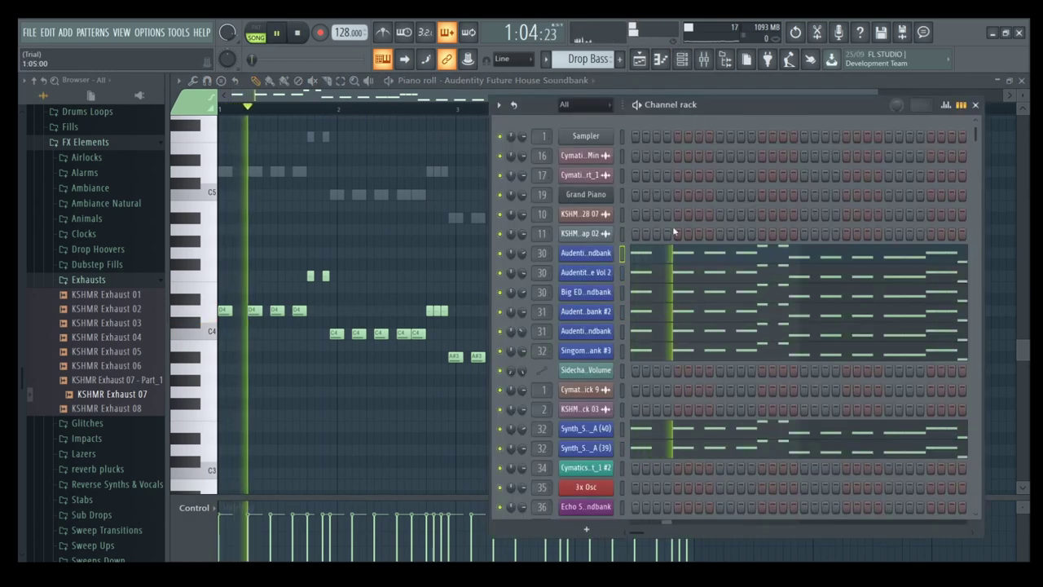
{"action": "right_click", "coordinate": [501, 313]}
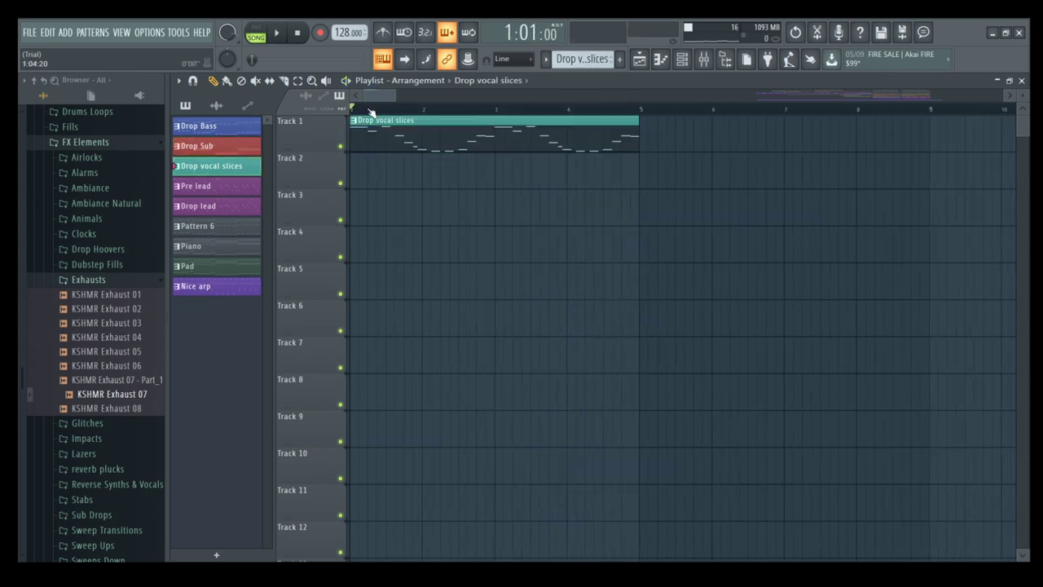
Step: Play the Drop vocal slices pattern, and inspect the Slicex instrument behind it before closing its window
{"action": "key", "text": "space"}
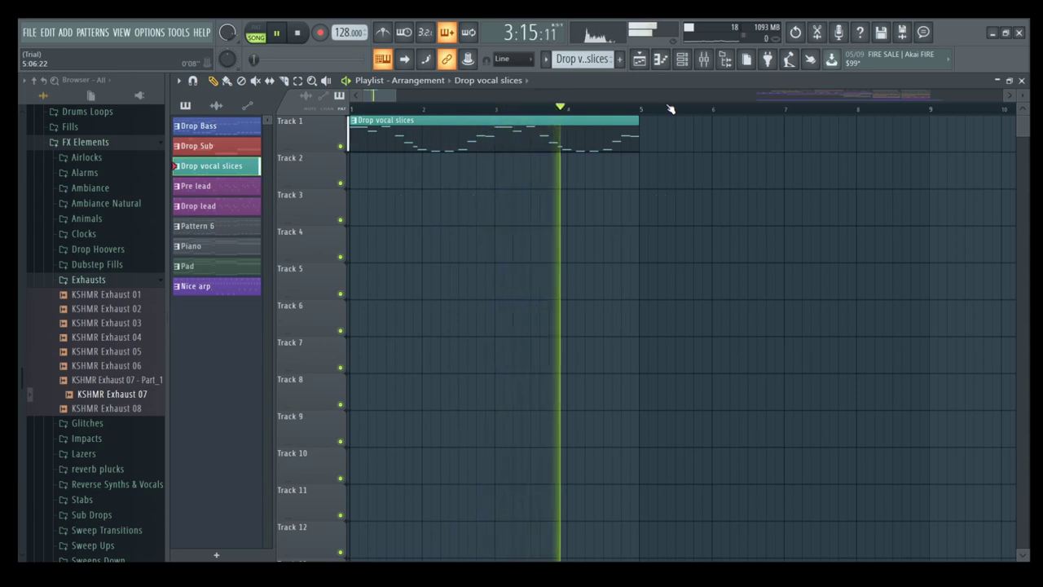
{"action": "key", "text": "space"}
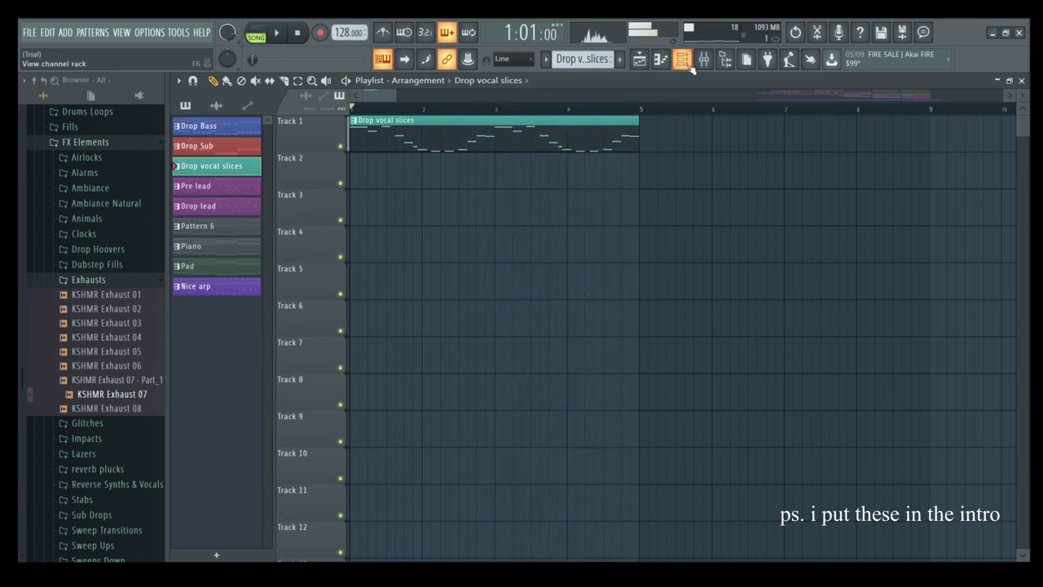
{"action": "left_click", "coordinate": [689, 67]}
{"action": "left_click", "coordinate": [640, 446]}
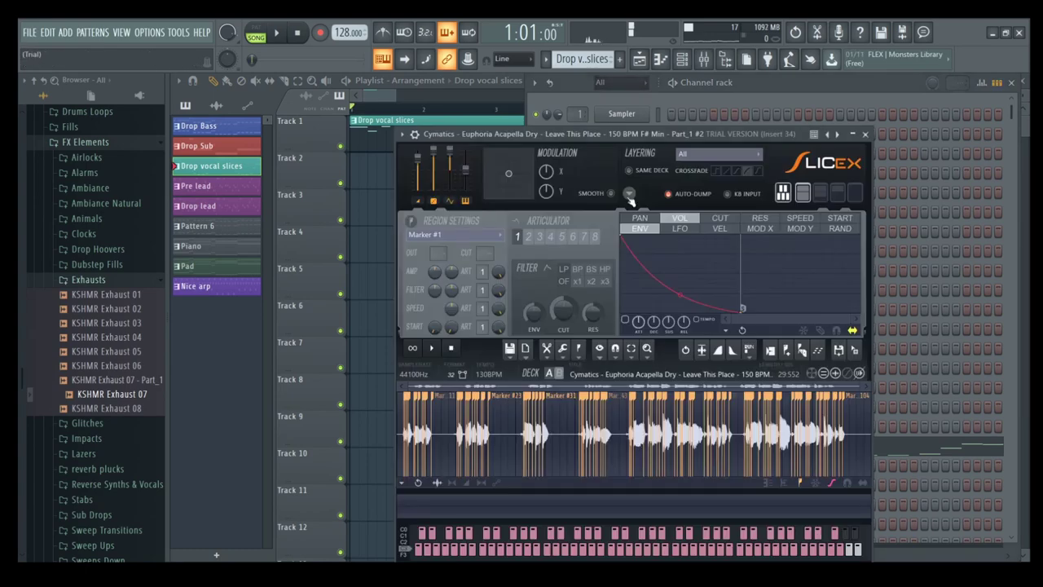
{"action": "left_click_drag", "start_coordinate": [610, 133], "coordinate": [592, 89]}
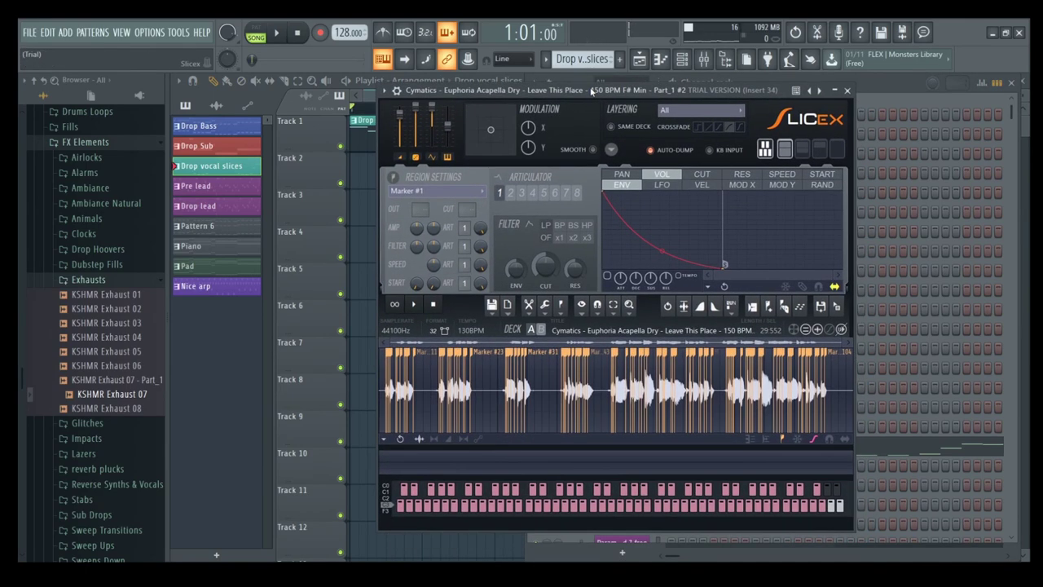
{"action": "left_click", "coordinate": [847, 91]}
Step: Examine the vocal slice notes in the piano roll during playback, and return to the playlist
{"action": "left_click", "coordinate": [704, 450]}
{"action": "scroll", "coordinate": [477, 171], "scroll_direction": "up", "scroll_amount": 5}
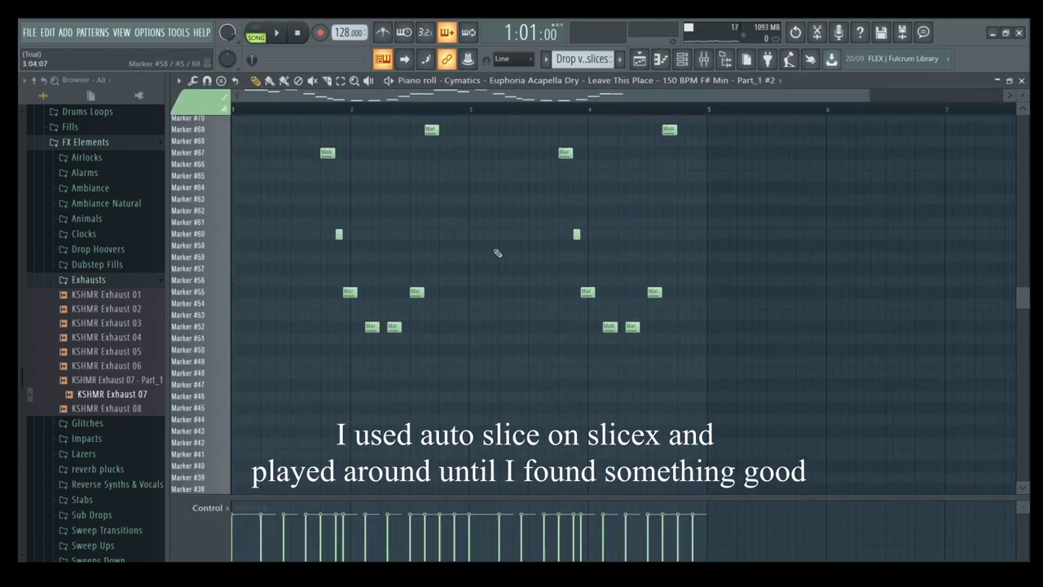
{"action": "key", "text": "space"}
{"action": "scroll", "coordinate": [498, 253], "scroll_direction": "down", "scroll_amount": 4}
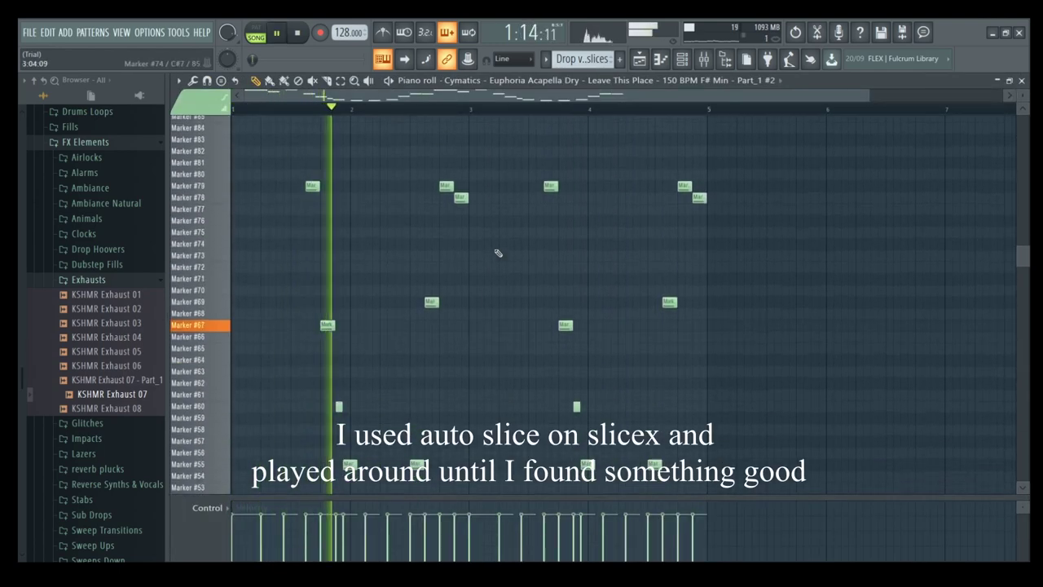
{"action": "scroll", "coordinate": [763, 313], "scroll_direction": "up", "scroll_amount": 7}
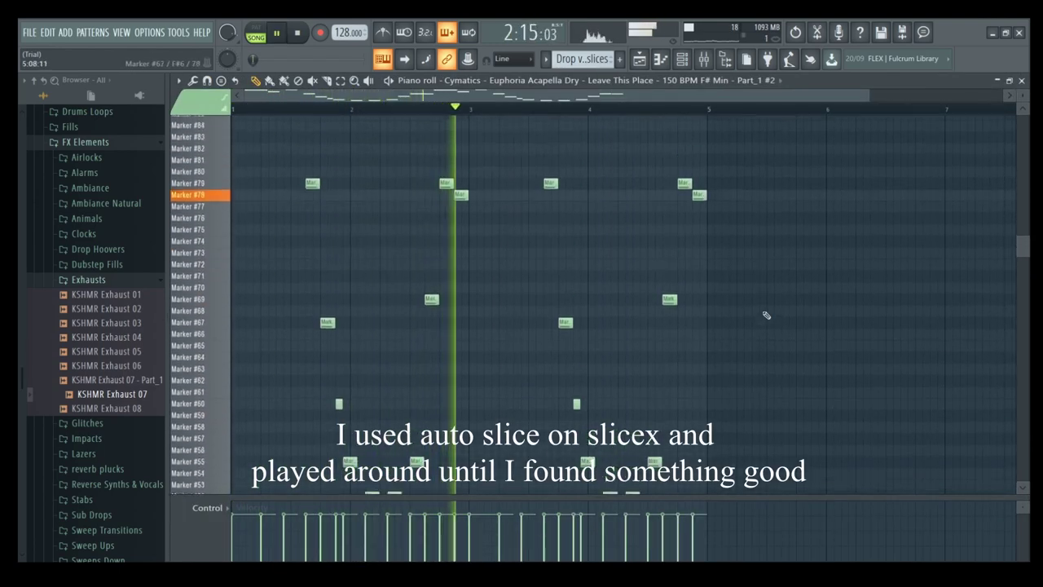
{"action": "scroll", "coordinate": [766, 314], "scroll_direction": "up", "scroll_amount": 1}
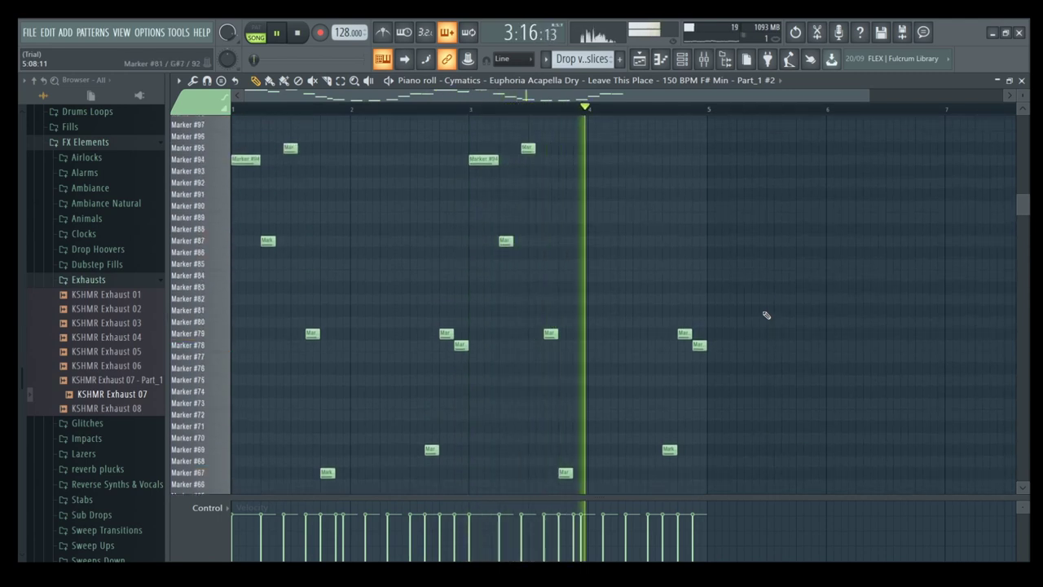
{"action": "scroll", "coordinate": [766, 314], "scroll_direction": "down", "scroll_amount": 5}
{"action": "scroll", "coordinate": [770, 305], "scroll_direction": "down", "scroll_amount": 1}
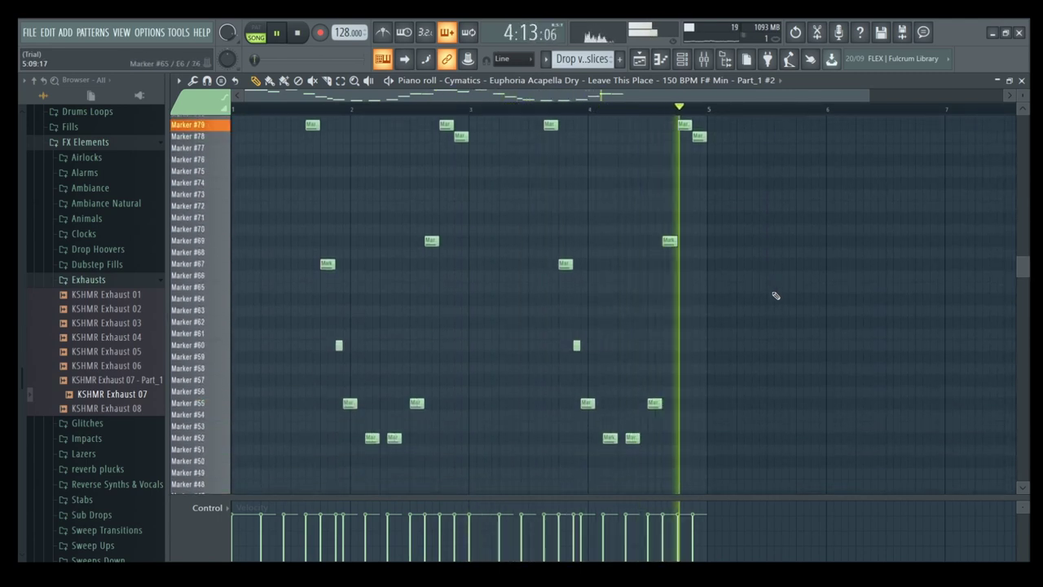
{"action": "left_click", "coordinate": [640, 59]}
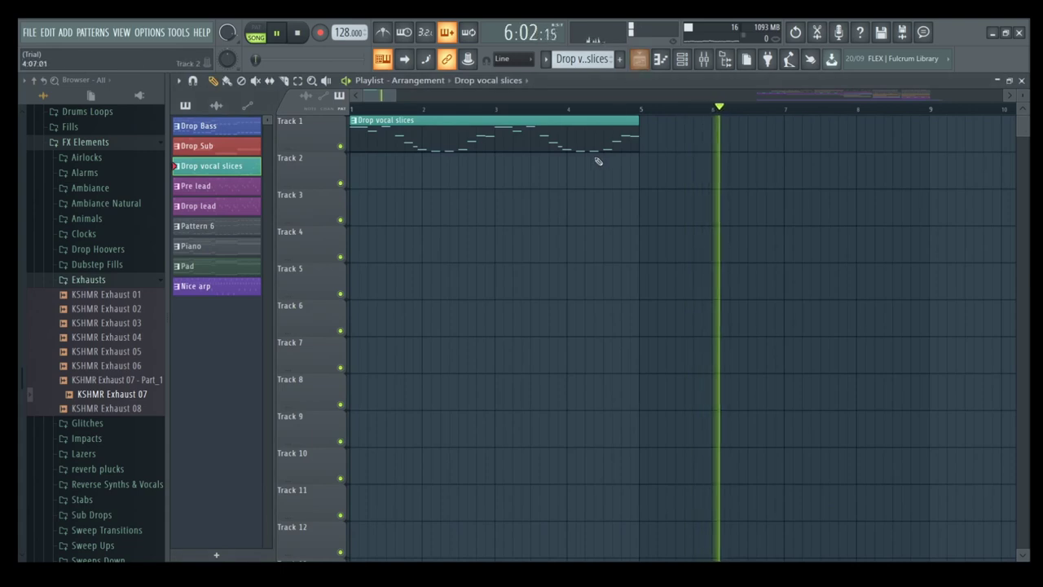
{"action": "key", "text": "space"}
Step: Play the Pre lead pattern from the start and examine its melody notes in the piano roll
{"action": "left_click", "coordinate": [371, 117]}
{"action": "key", "text": "space"}
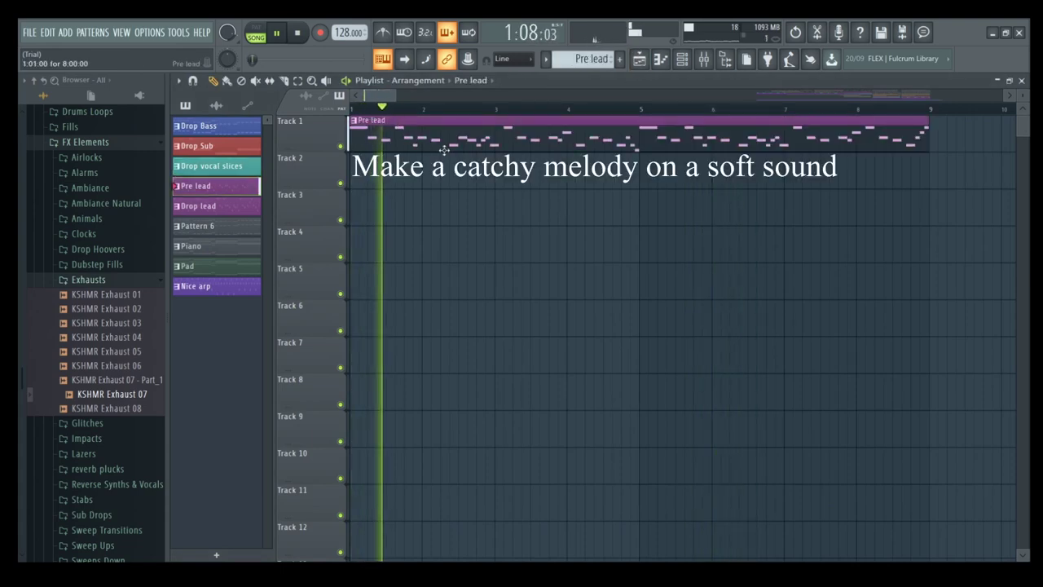
{"action": "double_click", "coordinate": [487, 134]}
{"action": "scroll", "coordinate": [554, 133], "scroll_direction": "down", "scroll_amount": 3}
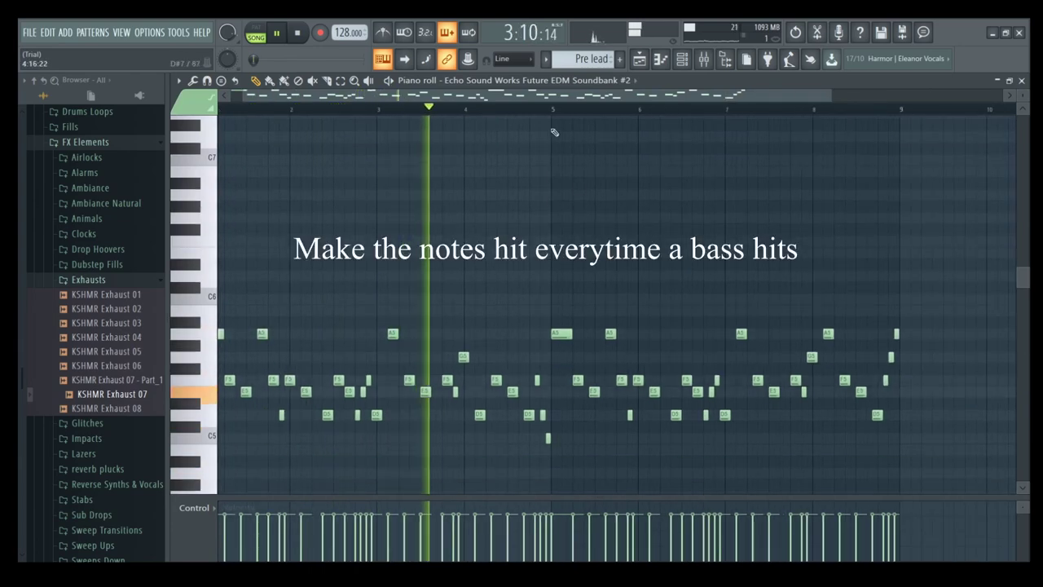
{"action": "scroll", "coordinate": [559, 128], "scroll_direction": "down", "scroll_amount": 2, "text": "ctrl"}
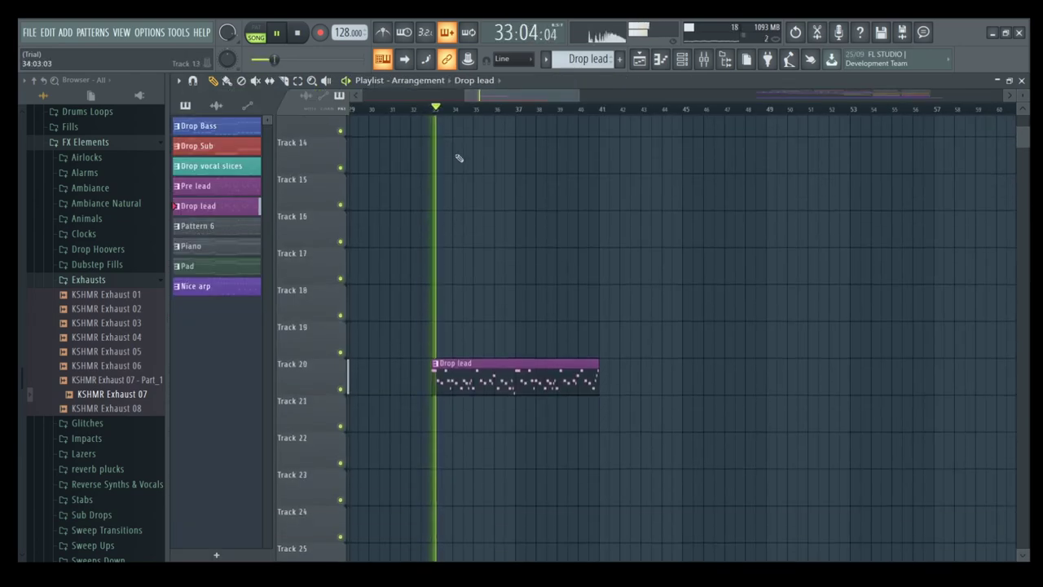
Step: Locate the Drop lead clip on Track 20 and open its pattern for a closer look during playback
{"action": "scroll", "coordinate": [458, 158], "scroll_direction": "down", "scroll_amount": 4}
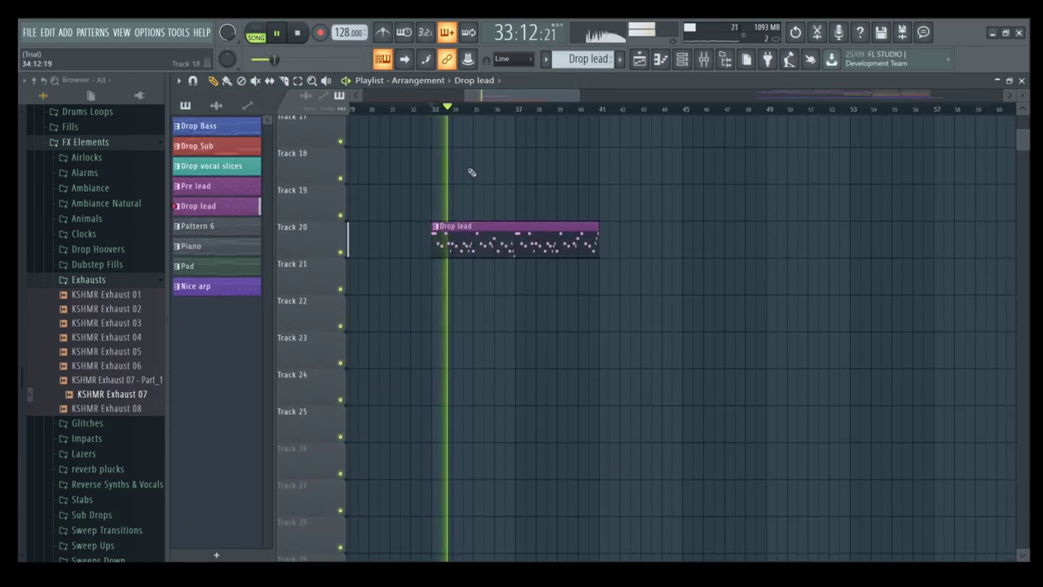
{"action": "scroll", "coordinate": [515, 110], "scroll_direction": "up", "scroll_amount": 2}
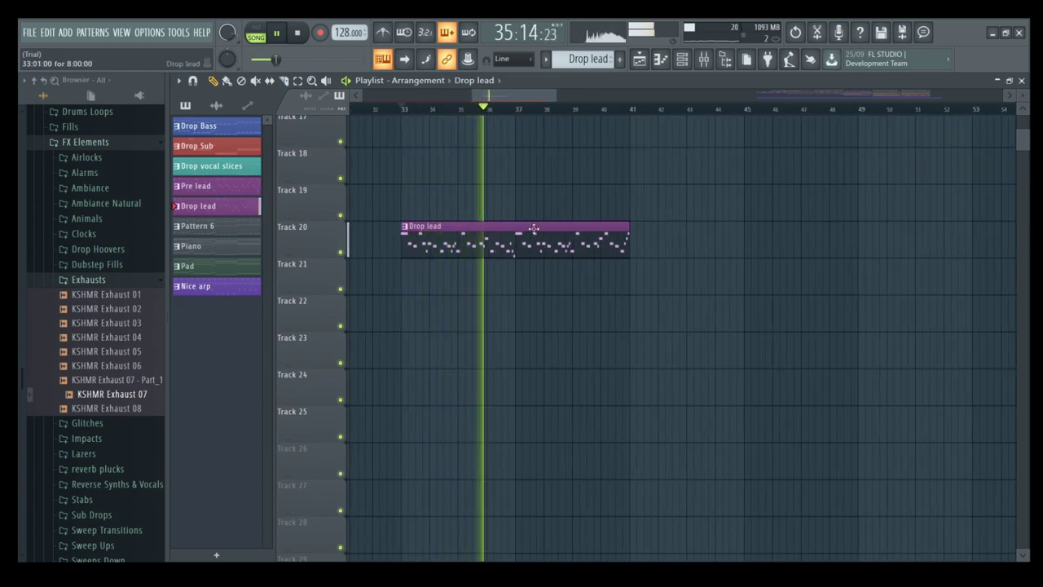
{"action": "double_click", "coordinate": [495, 233]}
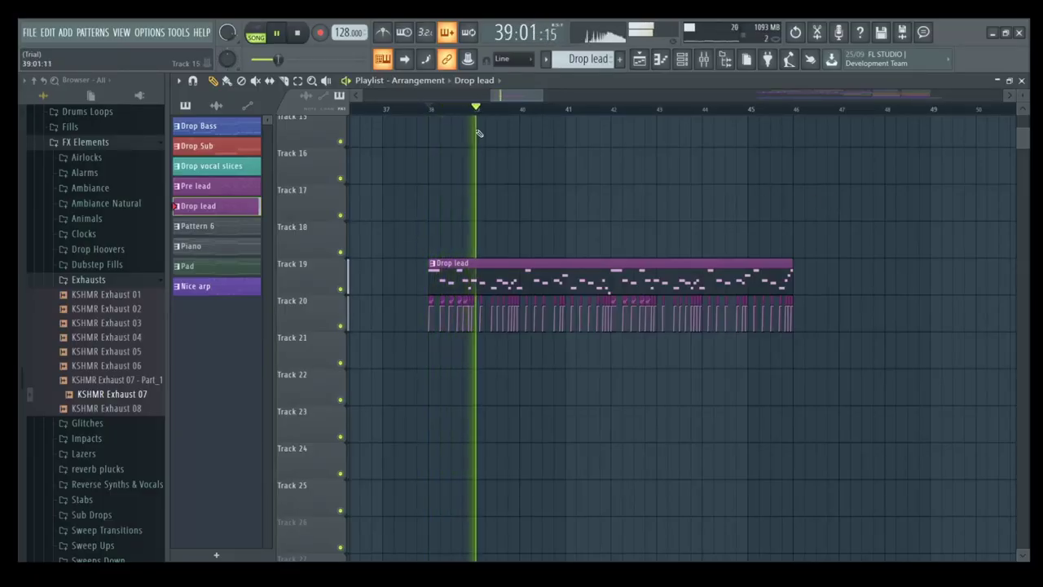
Step: Examine the Reeverb 2 mute automation clips on Track 20 beneath the Drop lead clip during playback
{"action": "scroll", "coordinate": [430, 111], "scroll_direction": "up", "scroll_amount": 5}
{"action": "scroll", "coordinate": [429, 112], "scroll_direction": "up", "scroll_amount": 3}
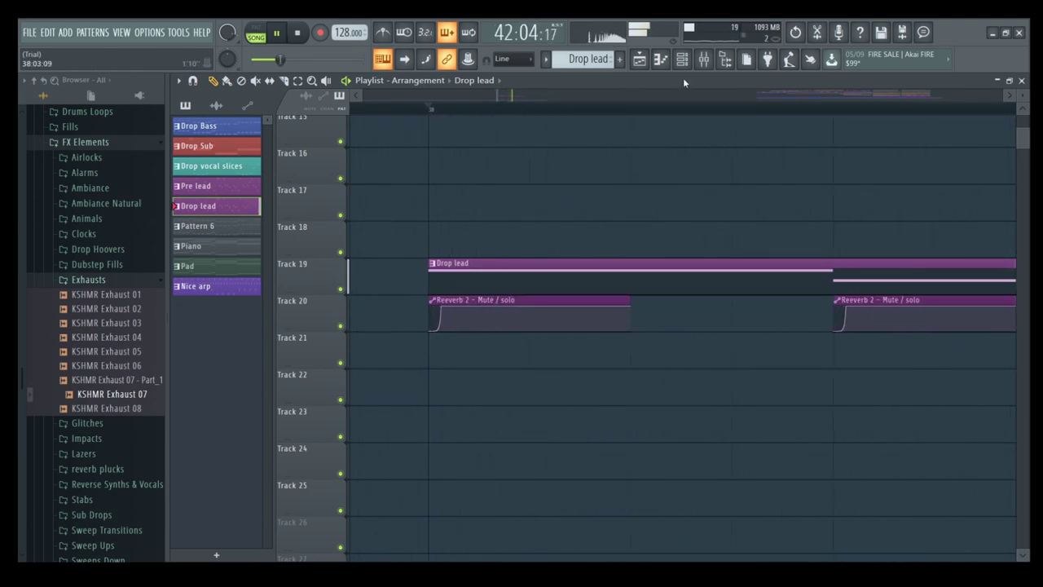
{"action": "scroll", "coordinate": [655, 119], "scroll_direction": "down", "scroll_amount": 5}
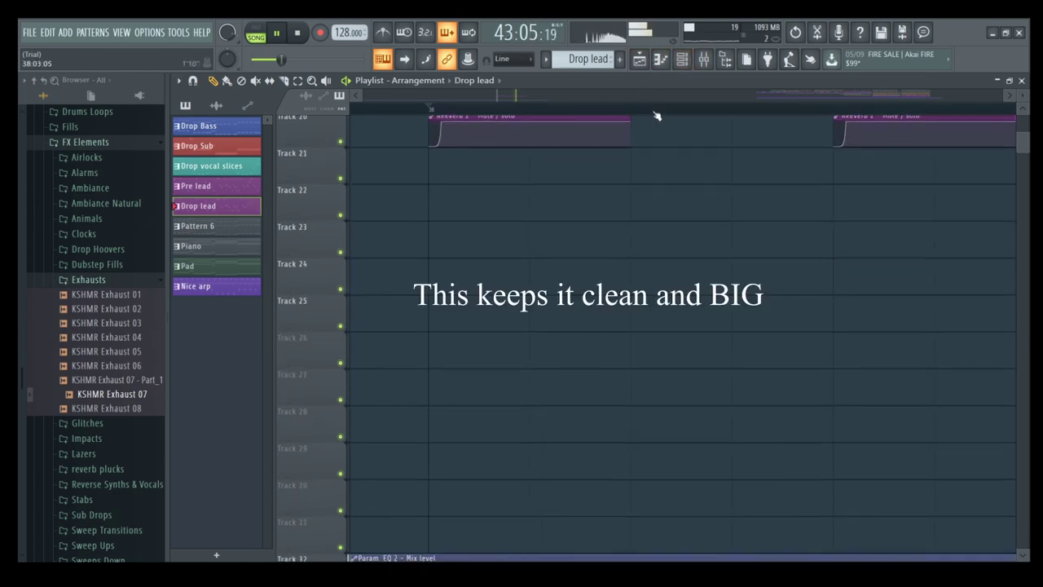
{"action": "scroll", "coordinate": [657, 112], "scroll_direction": "down", "scroll_amount": 3}
{"action": "scroll", "coordinate": [676, 114], "scroll_direction": "up", "scroll_amount": 4}
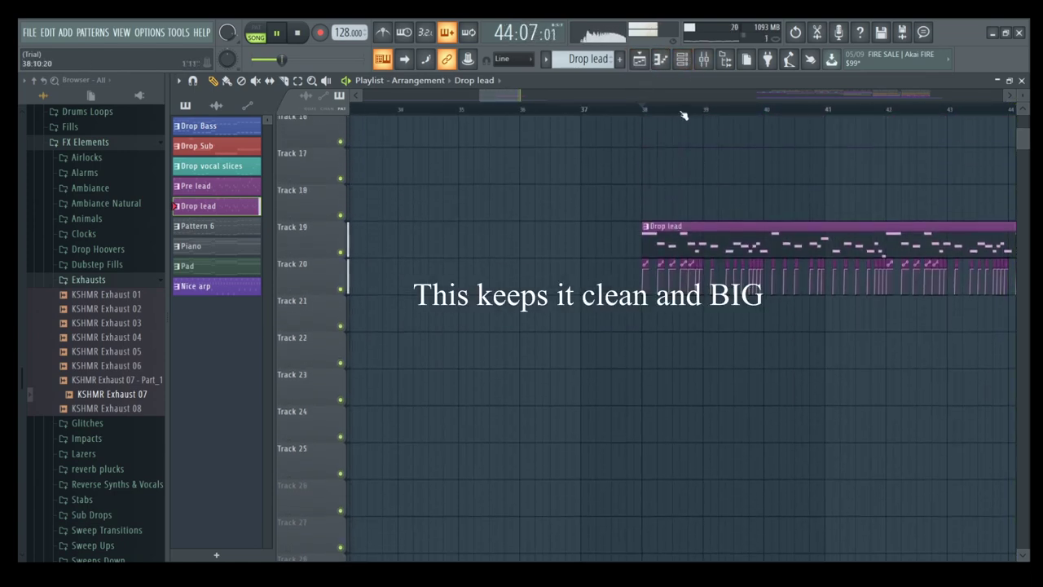
{"action": "scroll", "coordinate": [562, 101], "scroll_direction": "down", "scroll_amount": 2}
{"action": "scroll", "coordinate": [516, 97], "scroll_direction": "down", "scroll_amount": 2}
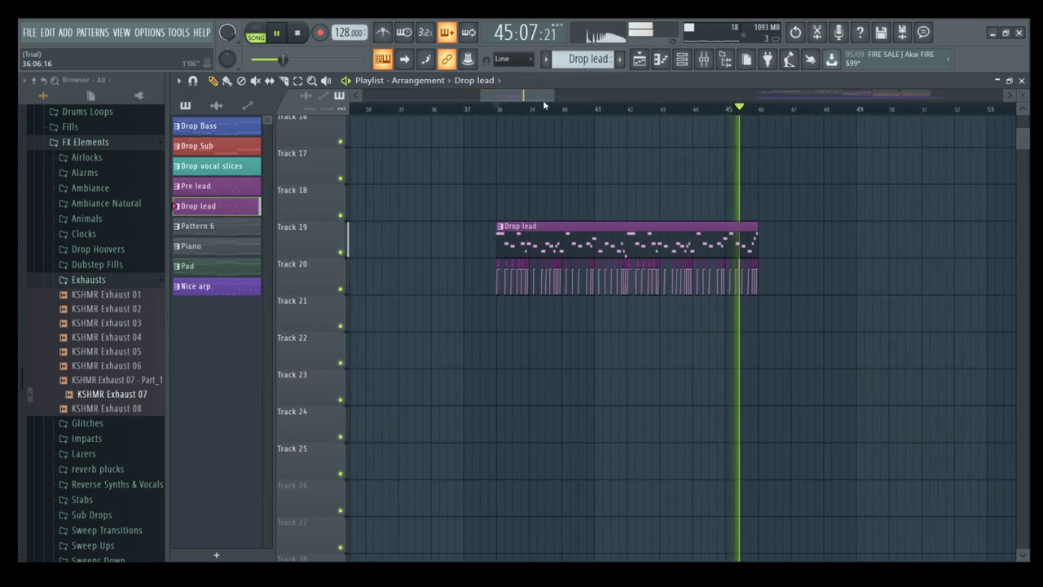
{"action": "scroll", "coordinate": [680, 111], "scroll_direction": "up", "scroll_amount": 2}
{"action": "key", "text": "space"}
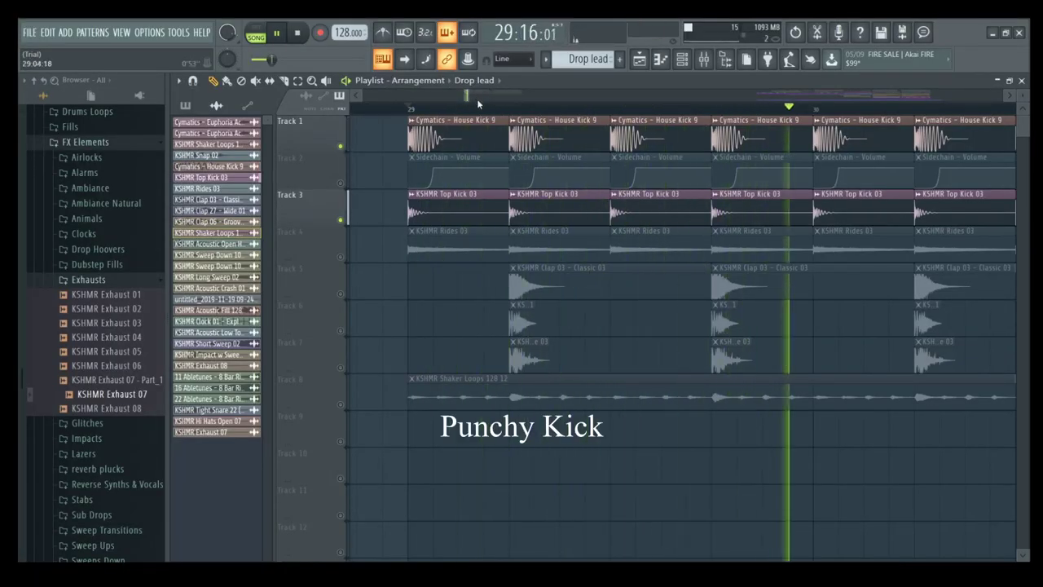
Step: Audition the kick layers around bar 29 by soloing the top kick on Track 3, and switch the solo to the house kick on Track 1
{"action": "scroll", "coordinate": [495, 114], "scroll_direction": "down", "scroll_amount": 1}
{"action": "scroll", "coordinate": [495, 114], "scroll_direction": "down", "scroll_amount": 2}
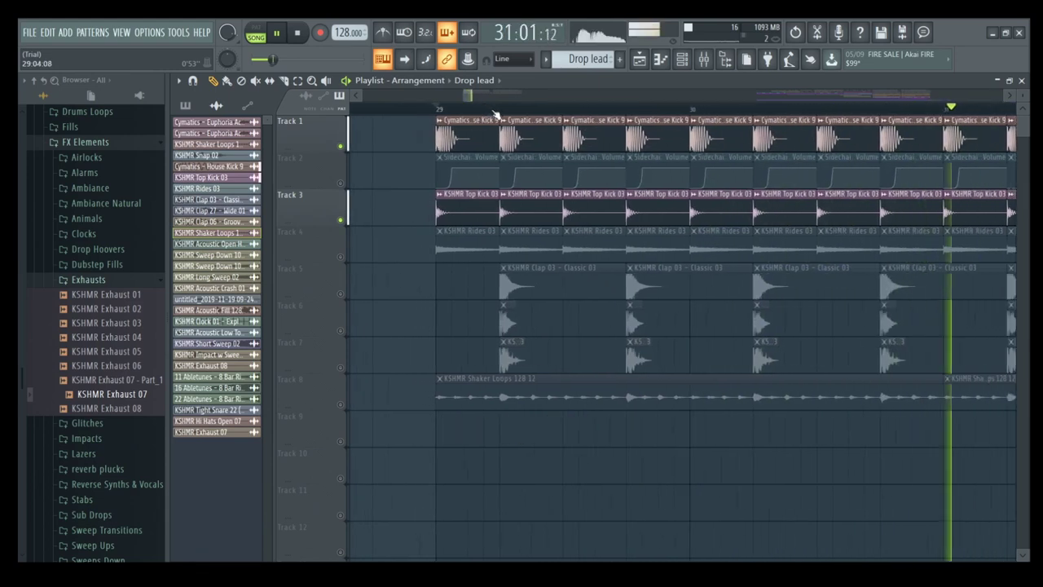
{"action": "left_click", "coordinate": [341, 221], "text": "ctrl"}
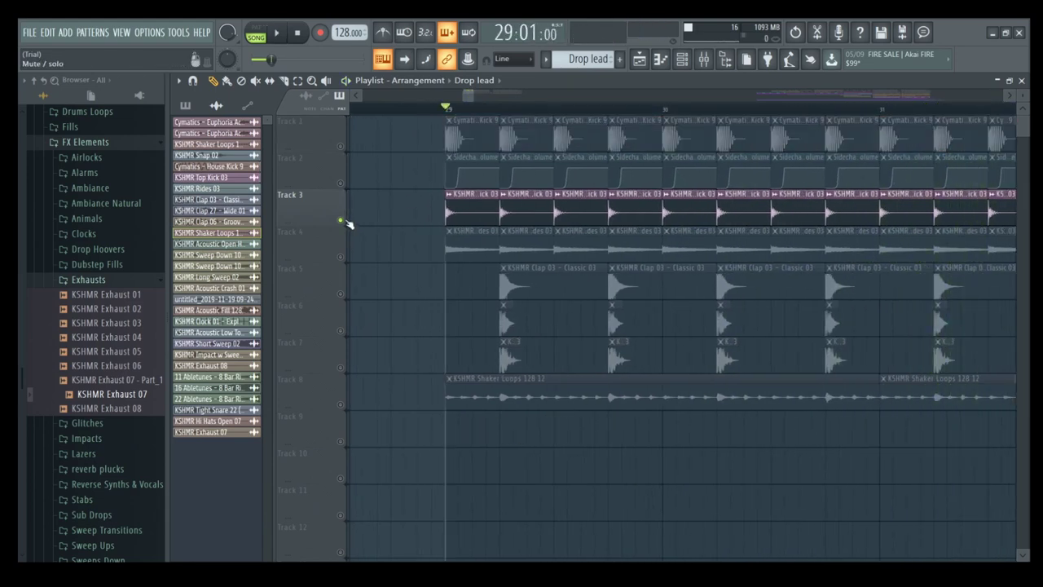
{"action": "left_click", "coordinate": [341, 146], "text": "ctrl"}
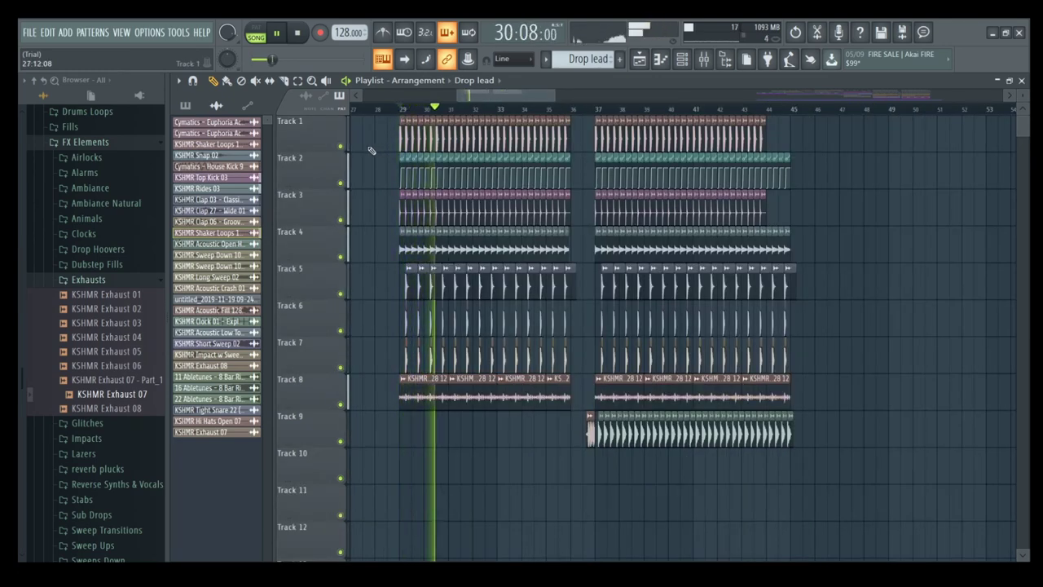
Step: Play the drum section from bar 37, and look over the full drop's drum, sweep, exhaust and fill clips across Tracks 1 to 17 during playback
{"action": "left_click", "coordinate": [597, 108]}
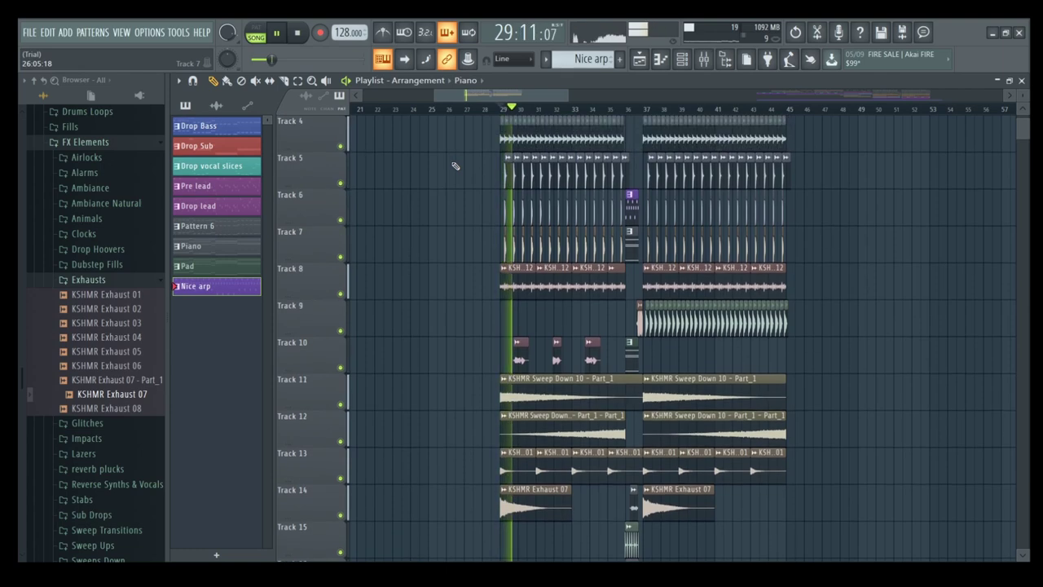
{"action": "scroll", "coordinate": [456, 167], "scroll_direction": "up", "scroll_amount": 4}
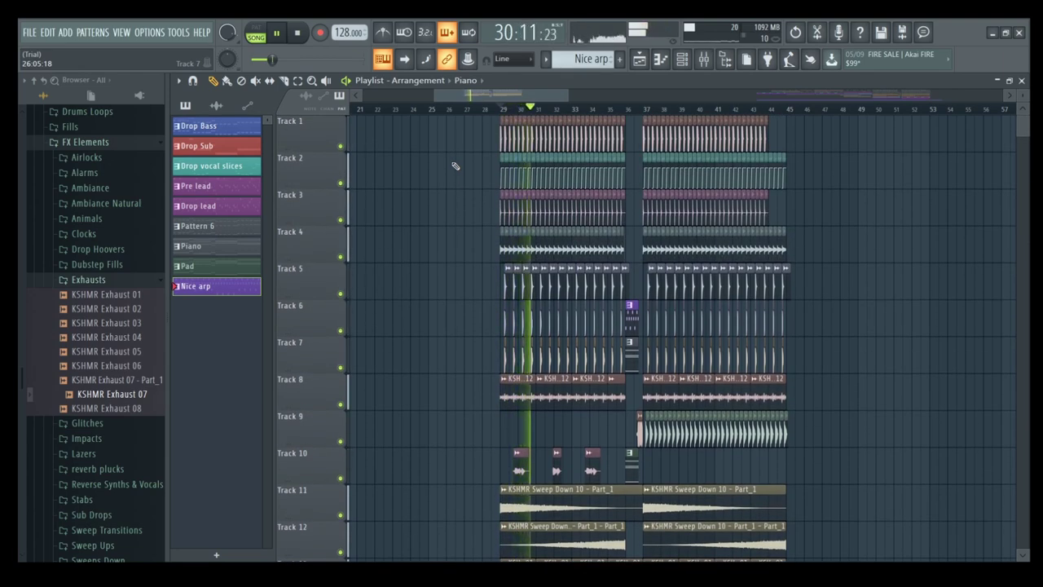
{"action": "scroll", "coordinate": [455, 166], "scroll_direction": "down", "scroll_amount": 5}
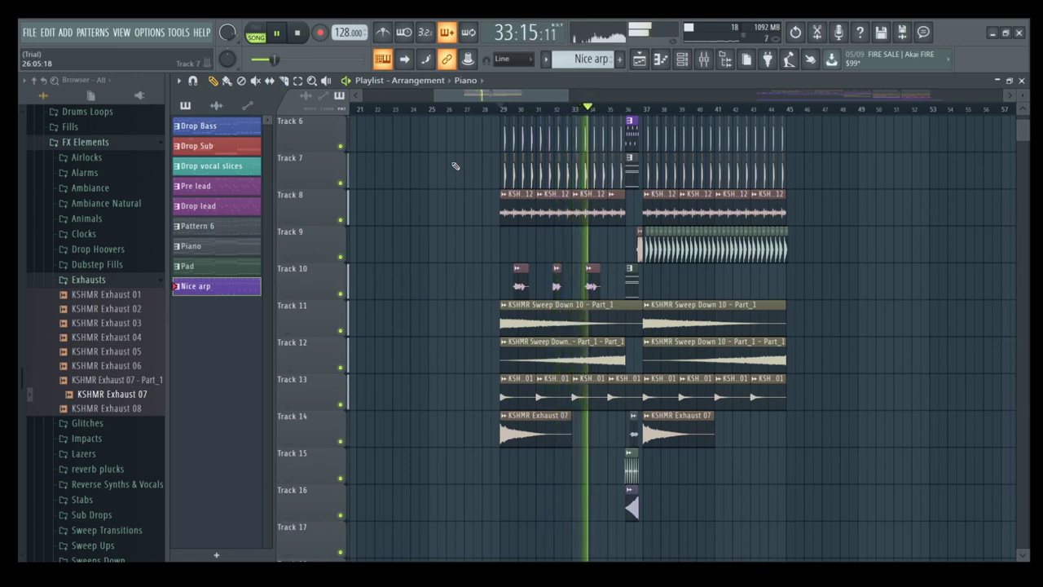
{"action": "scroll", "coordinate": [456, 166], "scroll_direction": "up", "scroll_amount": 5}
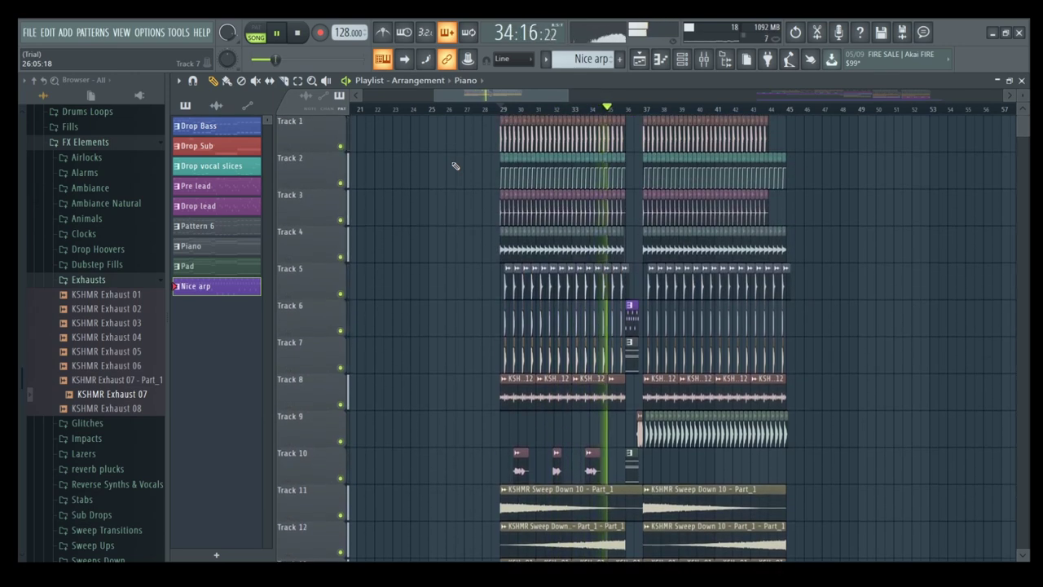
{"action": "scroll", "coordinate": [455, 166], "scroll_direction": "down", "scroll_amount": 5}
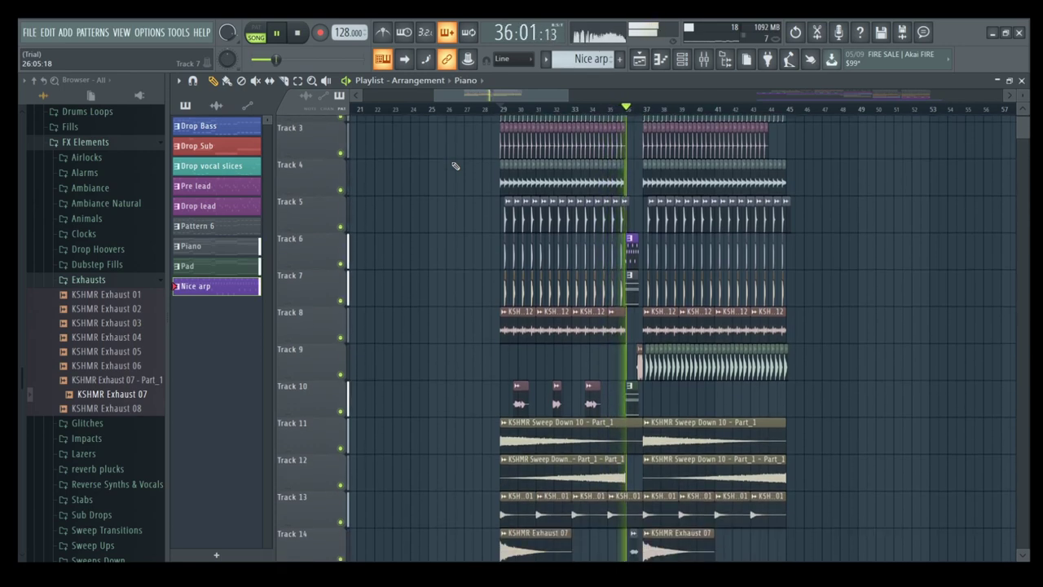